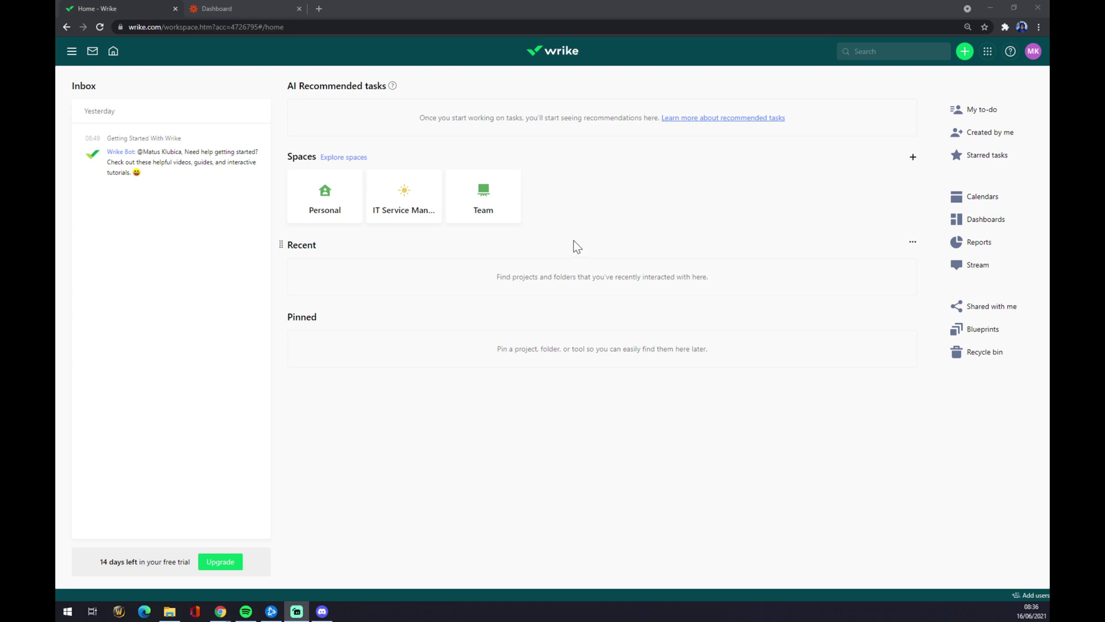
Open Wrike's JIRA integration page from Apps & Integrations by searching 'jira'.
{"action": "left_click", "coordinate": [1031, 53]}
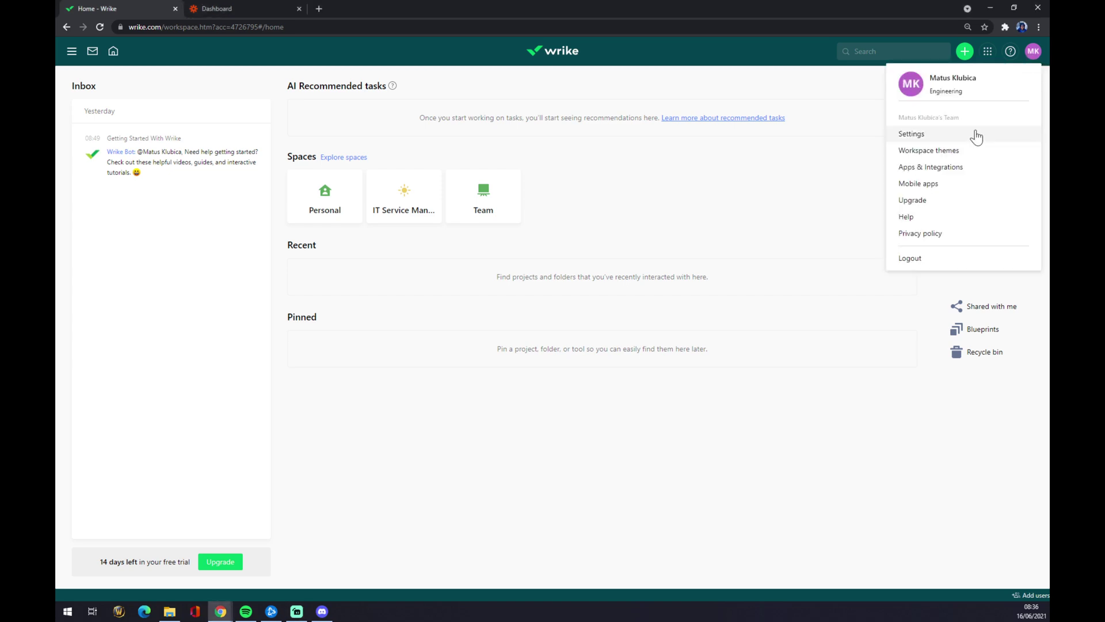
{"action": "left_click", "coordinate": [945, 168]}
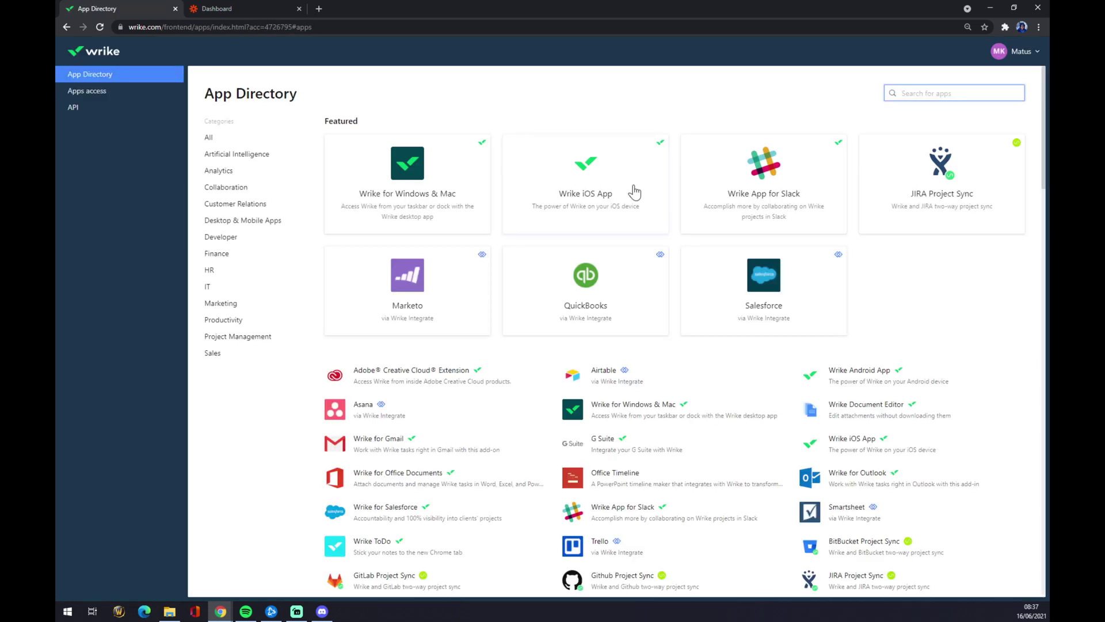
{"action": "scroll", "coordinate": [565, 340], "scroll_direction": "down", "scroll_amount": 5}
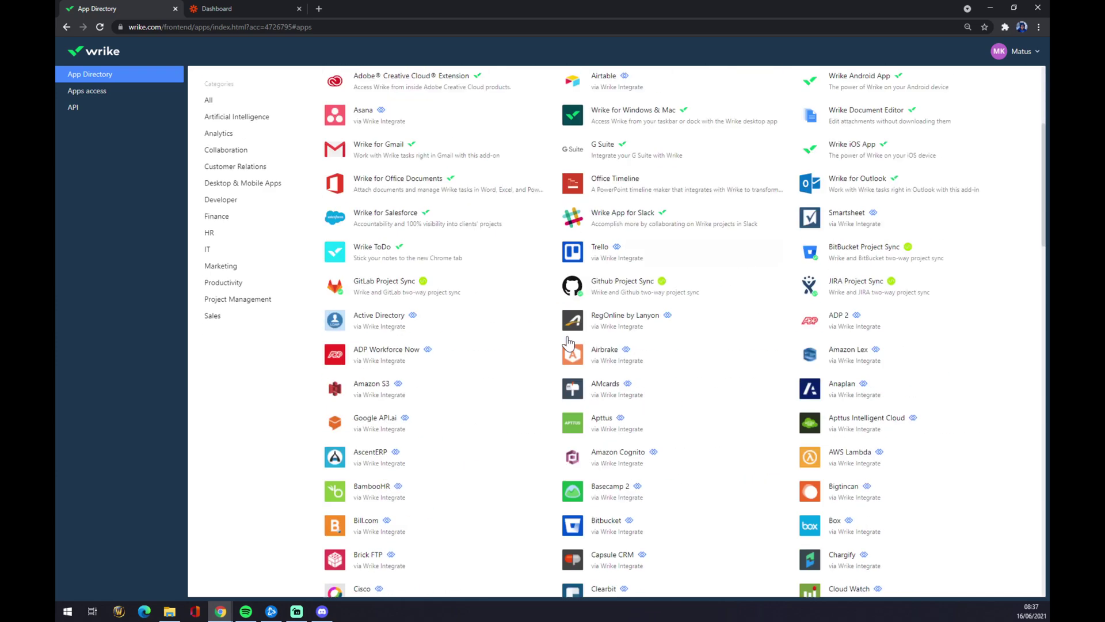
{"action": "scroll", "coordinate": [570, 336], "scroll_direction": "up", "scroll_amount": 7}
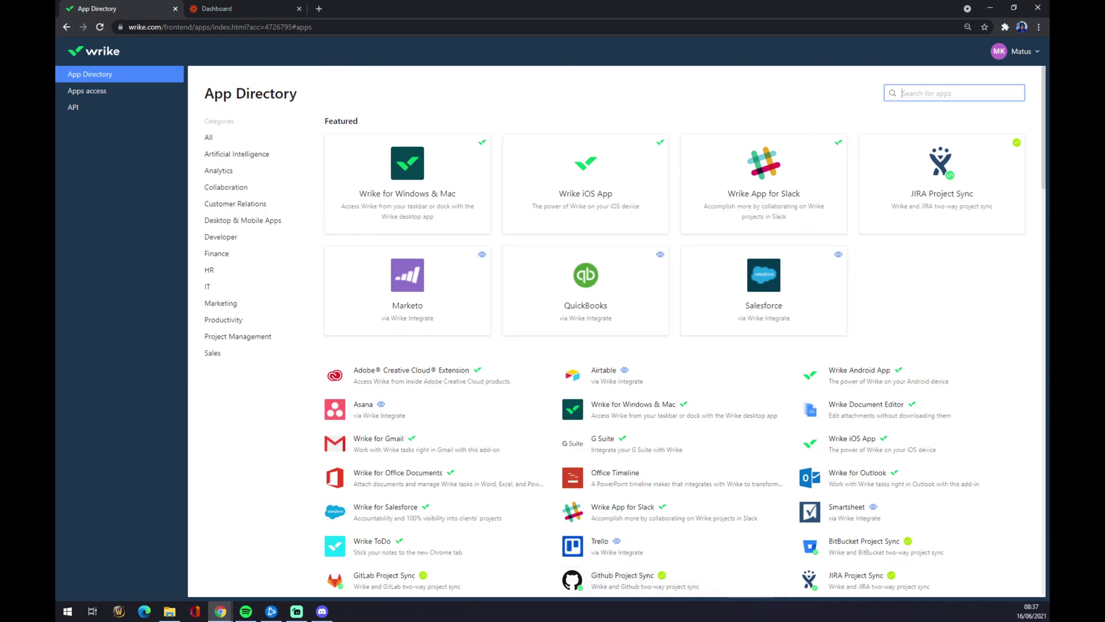
{"action": "type", "text": "jira"}
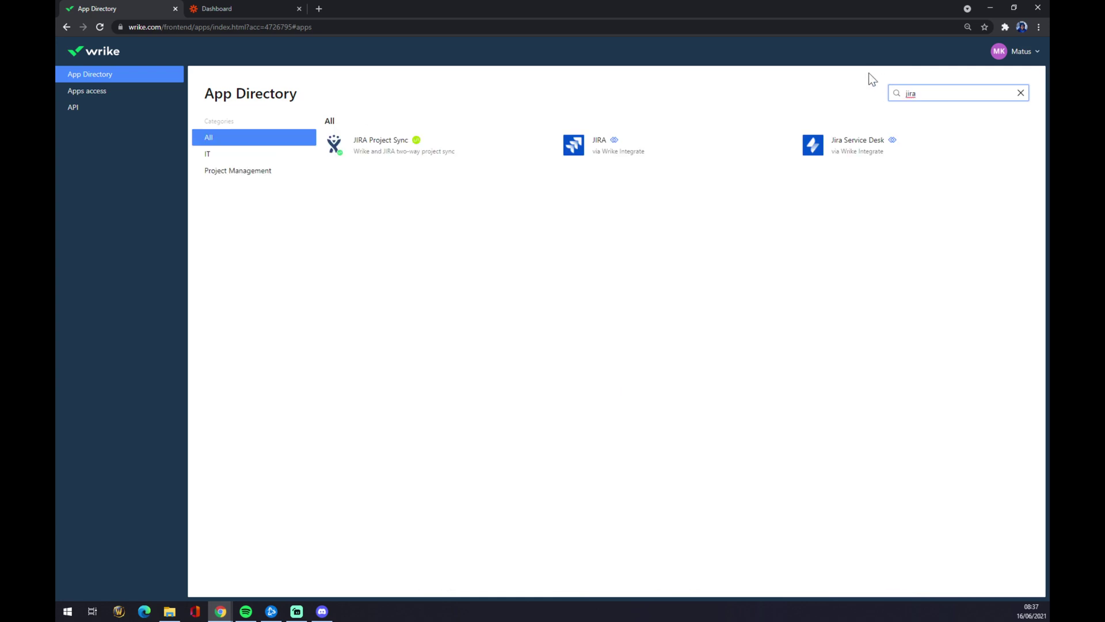
{"action": "left_click", "coordinate": [591, 149]}
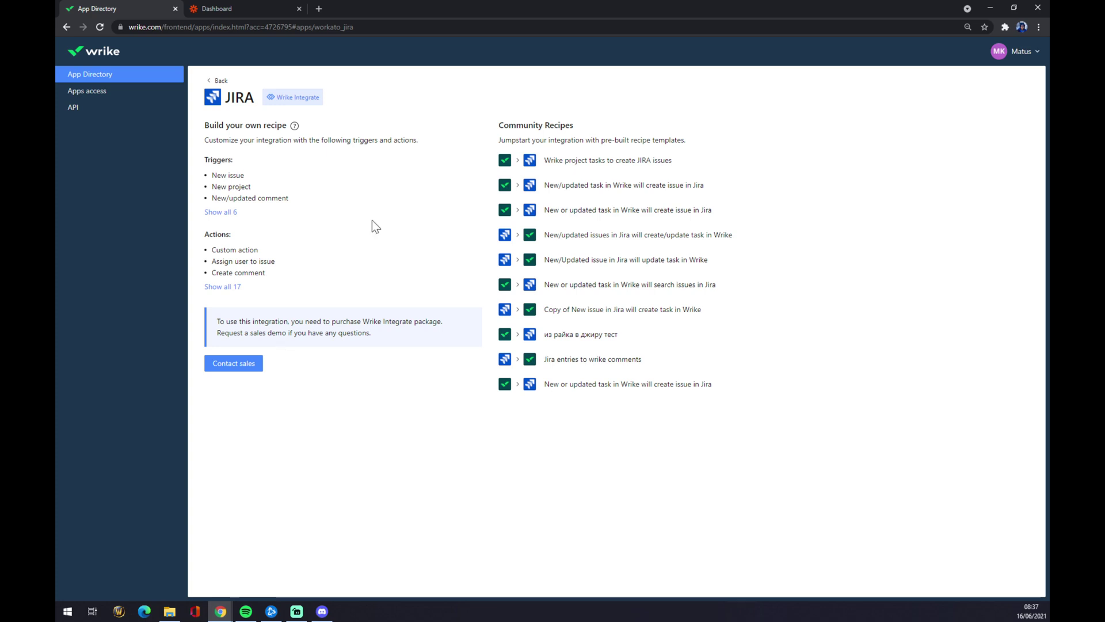
Switch to Zapier and rename the new zap to 'wrike to jira'.
{"action": "left_click", "coordinate": [239, 14]}
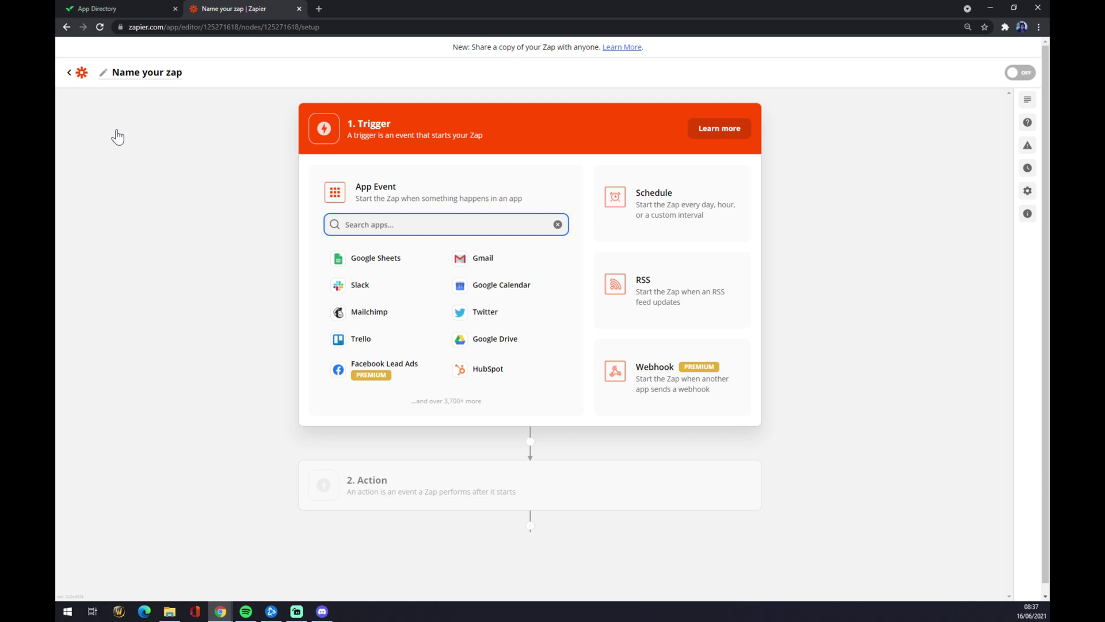
{"action": "left_click", "coordinate": [153, 79]}
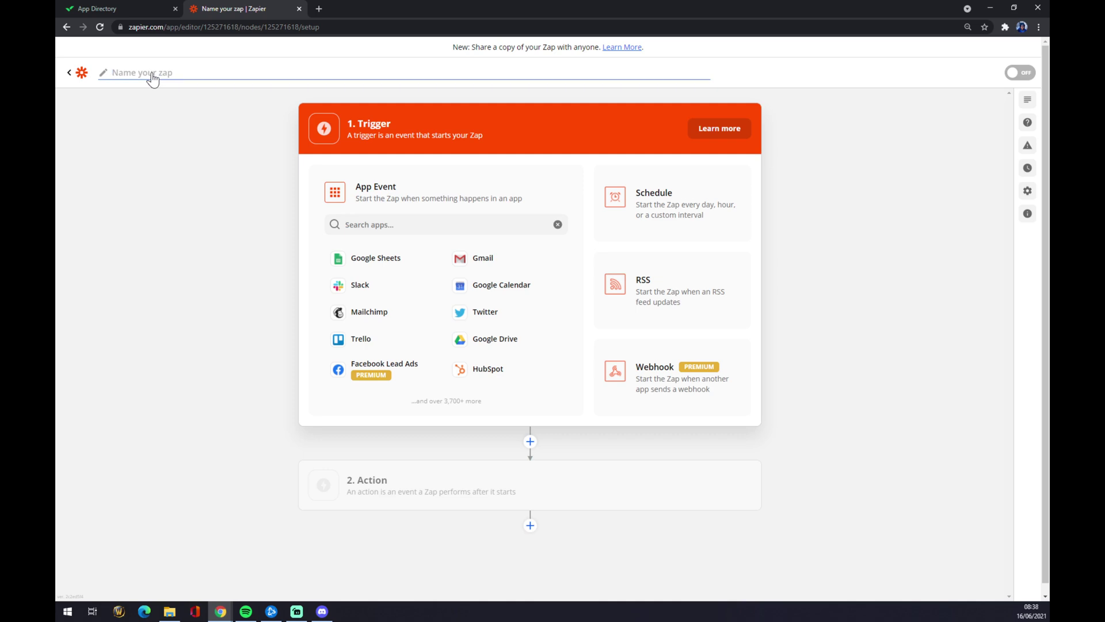
{"action": "type", "text": "wrike to jira"}
{"action": "key", "text": "Return"}
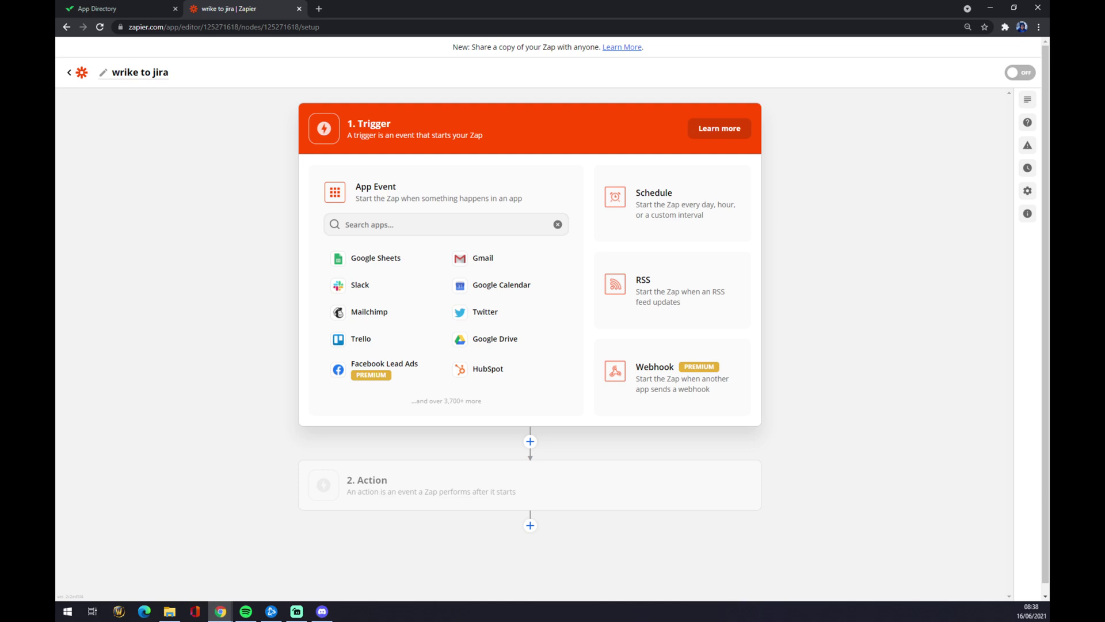
Set the trigger to Wrike's New Task event and bring up the Wrike account list.
{"action": "left_click", "coordinate": [396, 222]}
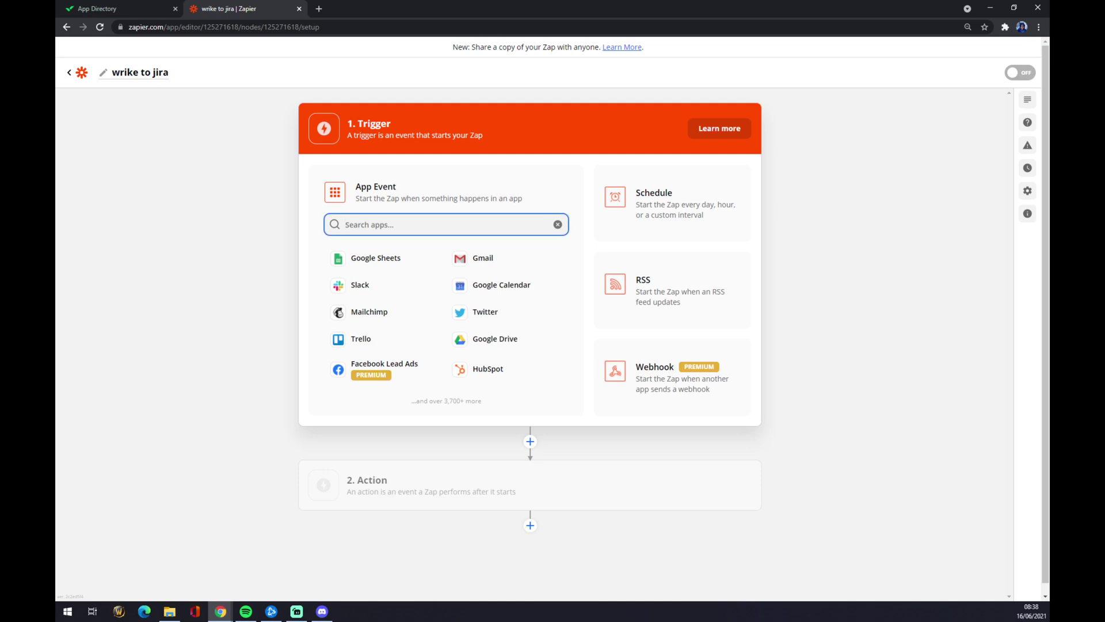
{"action": "type", "text": "wrike"}
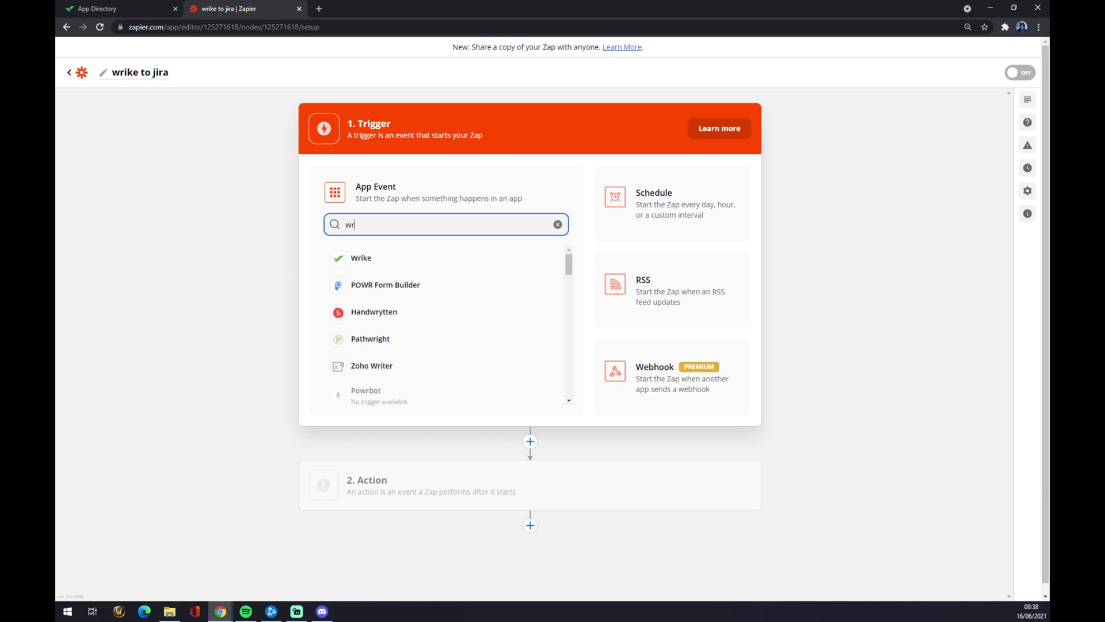
{"action": "left_click", "coordinate": [370, 259]}
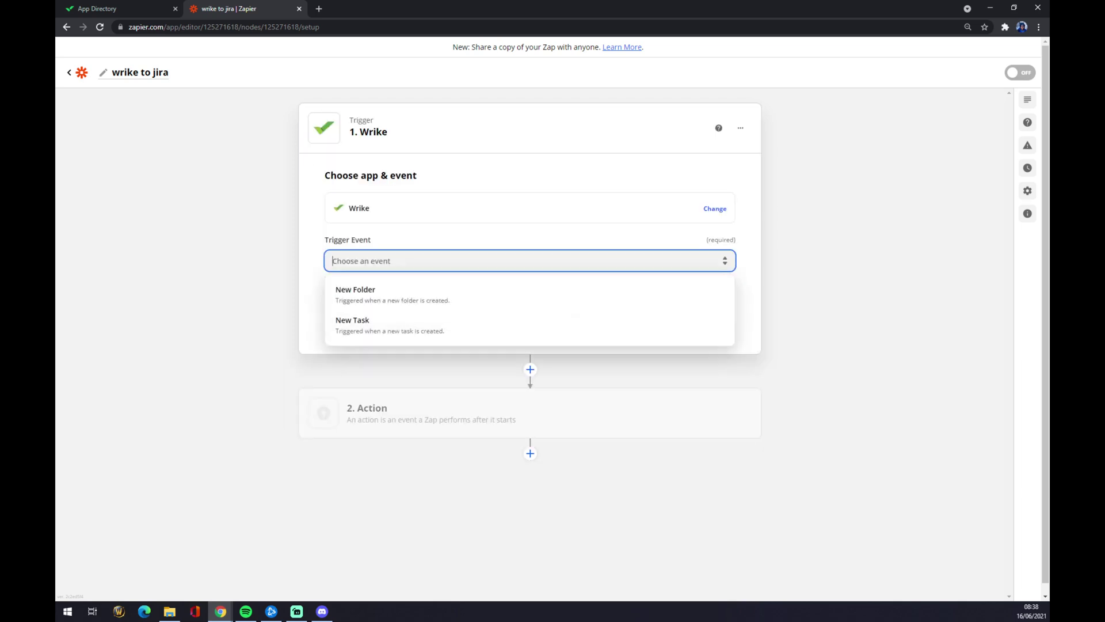
{"action": "left_click", "coordinate": [377, 338]}
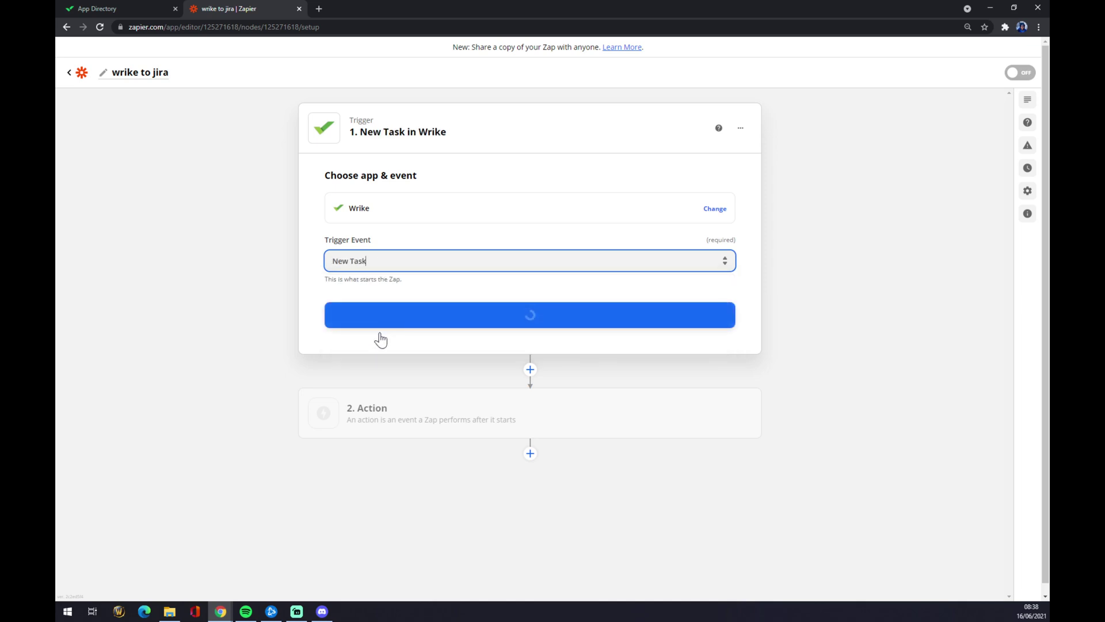
{"action": "left_click", "coordinate": [443, 321]}
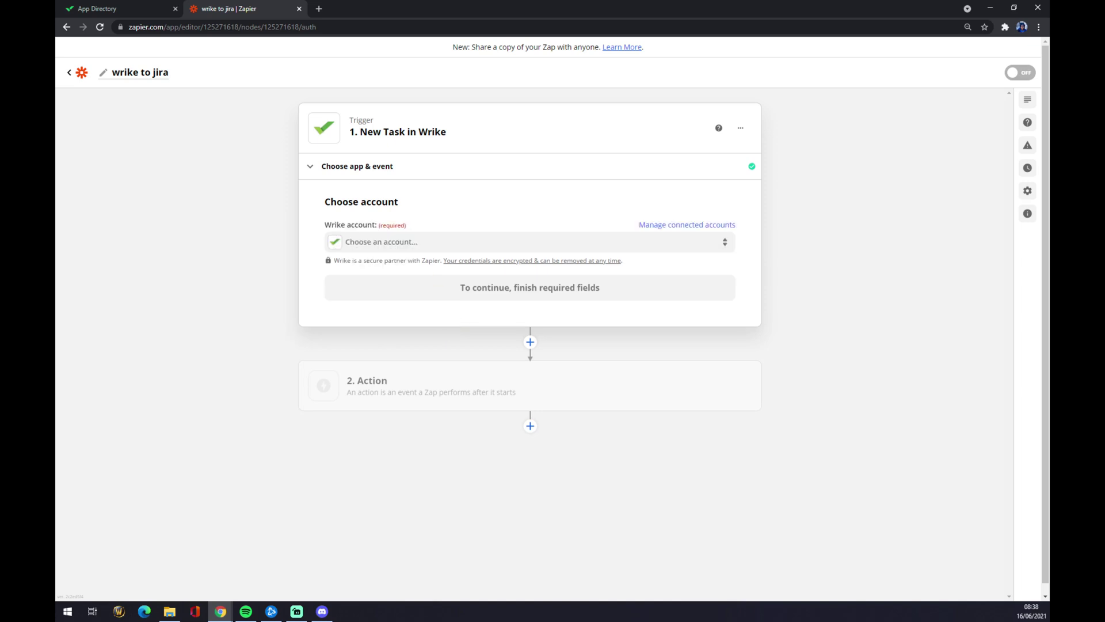
{"action": "left_click", "coordinate": [423, 254]}
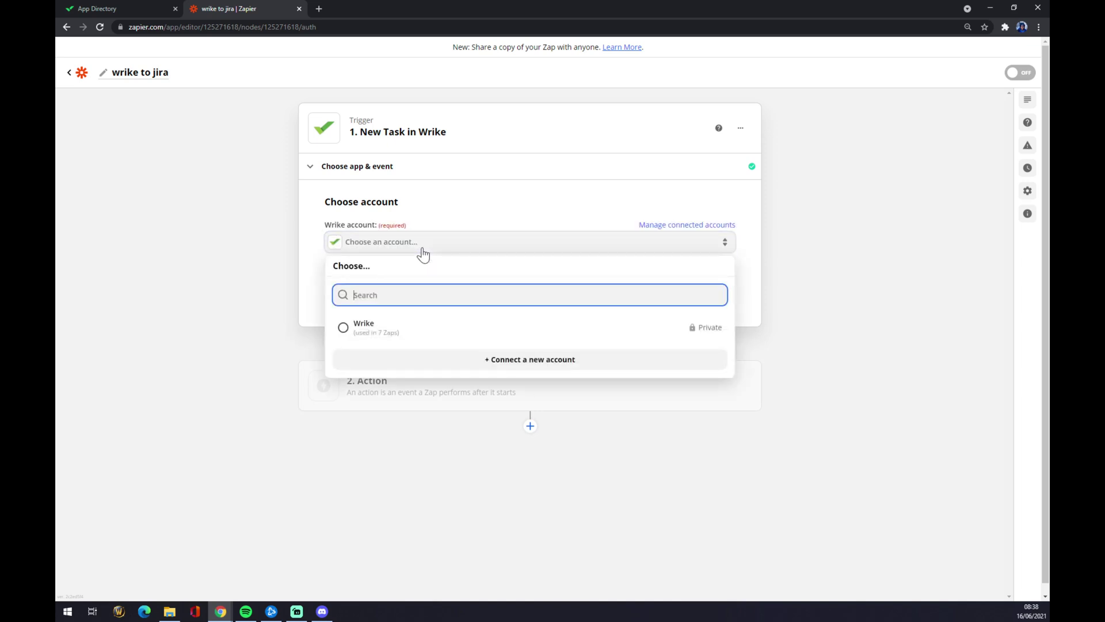
Connect the Wrike account, watch the Root folder, and set Track Subfolders to True.
{"action": "left_click", "coordinate": [411, 331]}
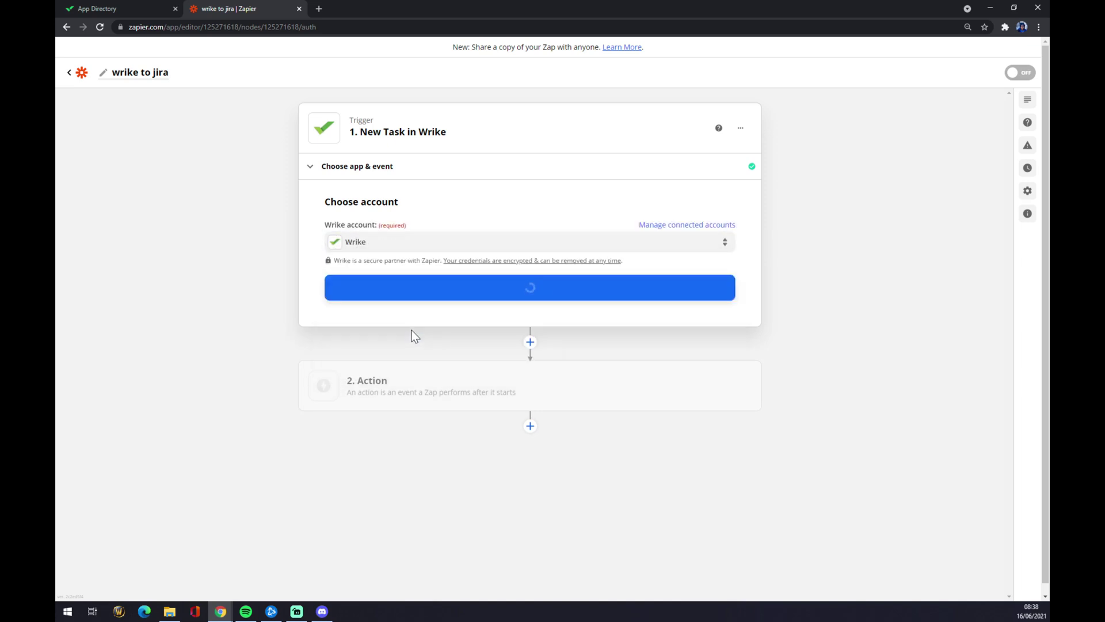
{"action": "left_click", "coordinate": [436, 297]}
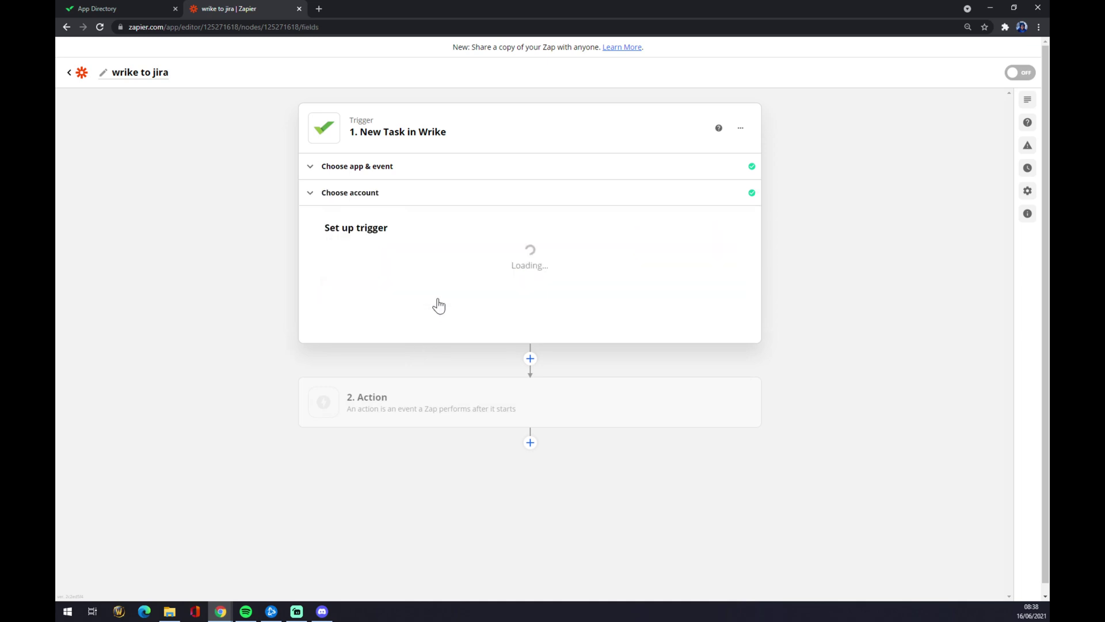
{"action": "left_click", "coordinate": [377, 266]}
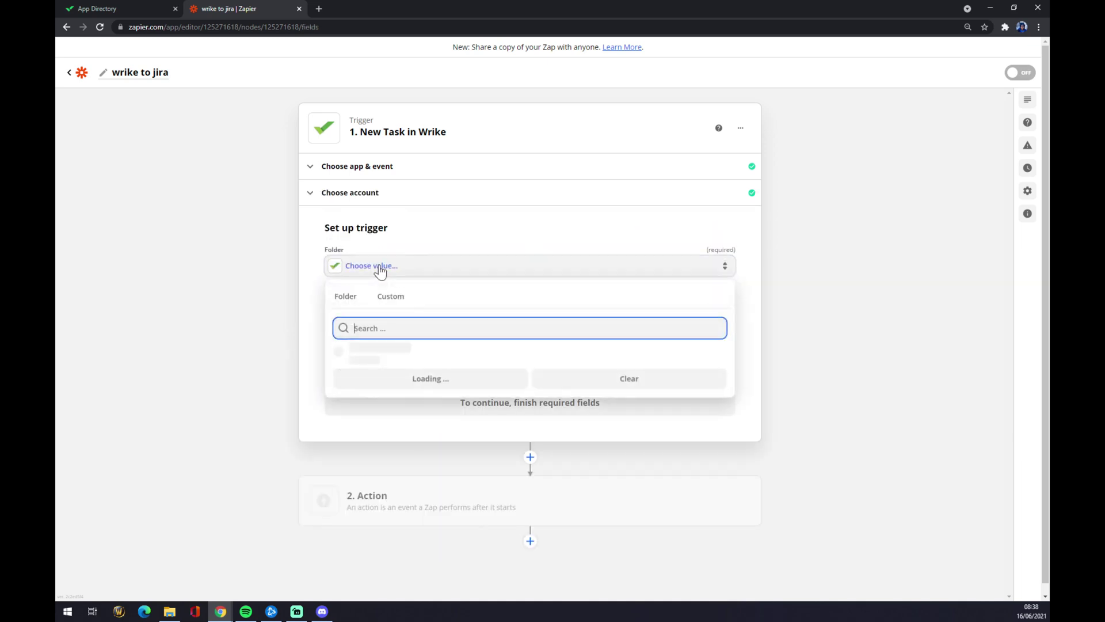
{"action": "left_click", "coordinate": [369, 353]}
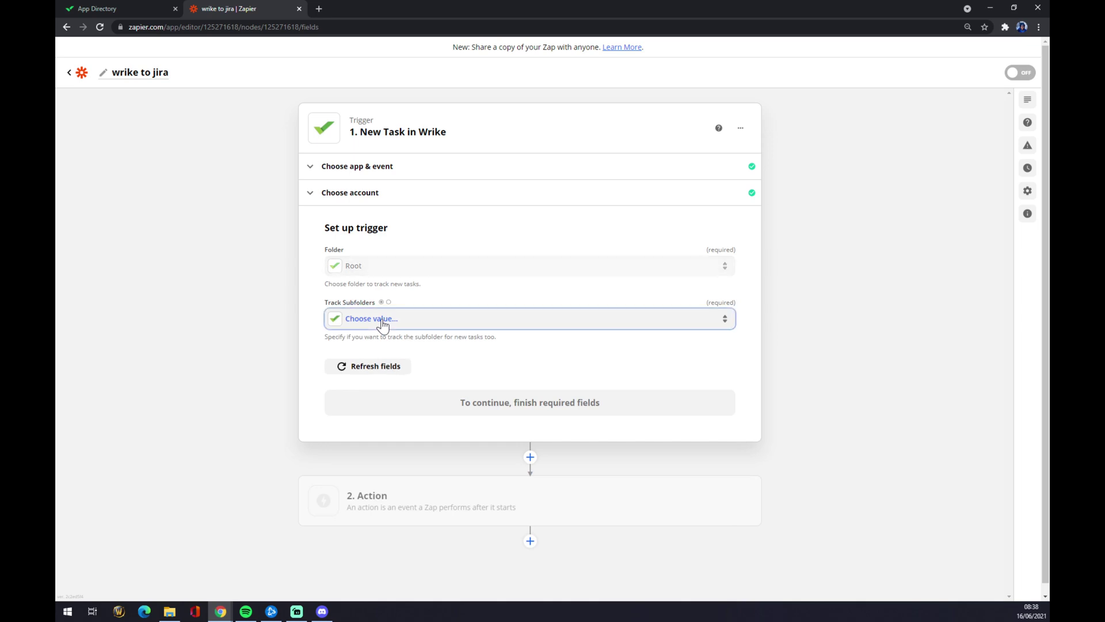
{"action": "left_click", "coordinate": [383, 324]}
{"action": "left_click", "coordinate": [363, 410]}
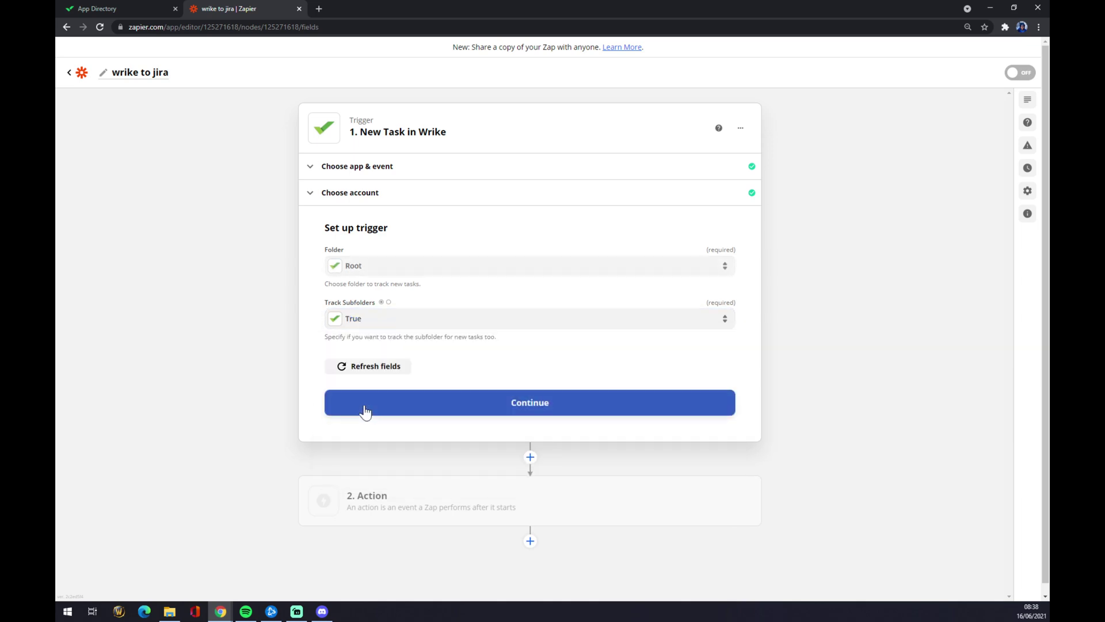
{"action": "left_click", "coordinate": [419, 404]}
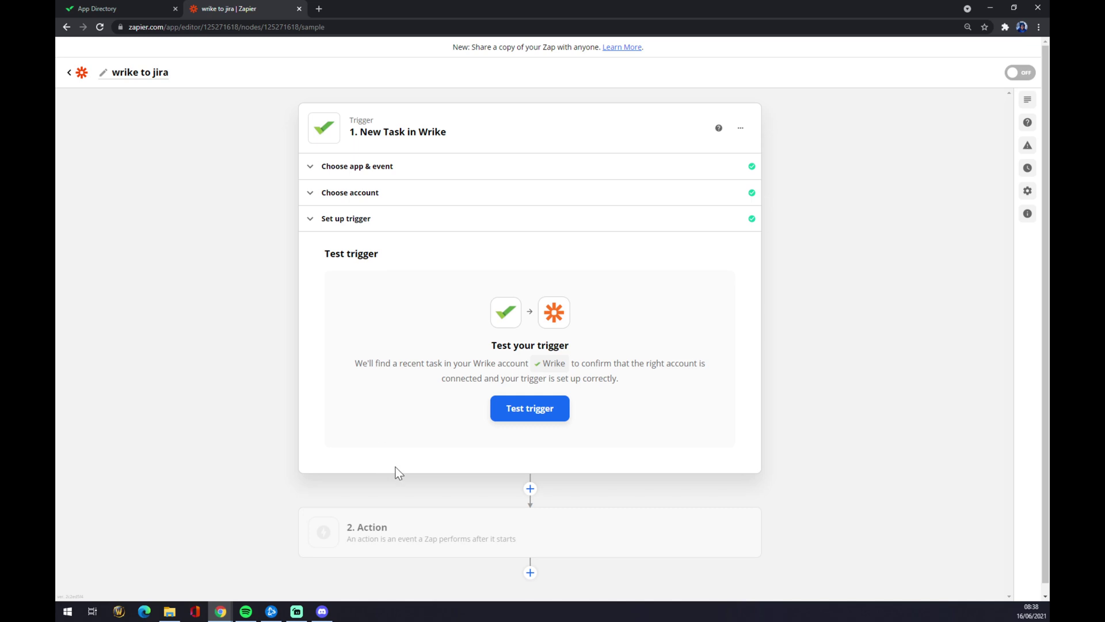
Start the action step with Jira Service Desk, then reopen the app choice to change it.
{"action": "left_click", "coordinate": [372, 532]}
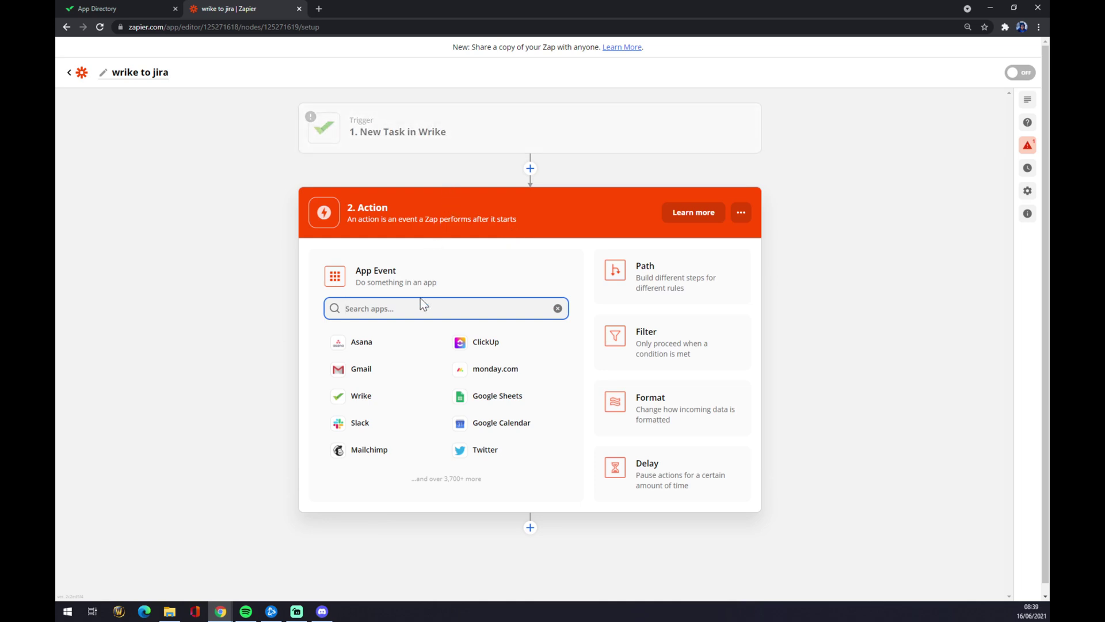
{"action": "type", "text": "jira"}
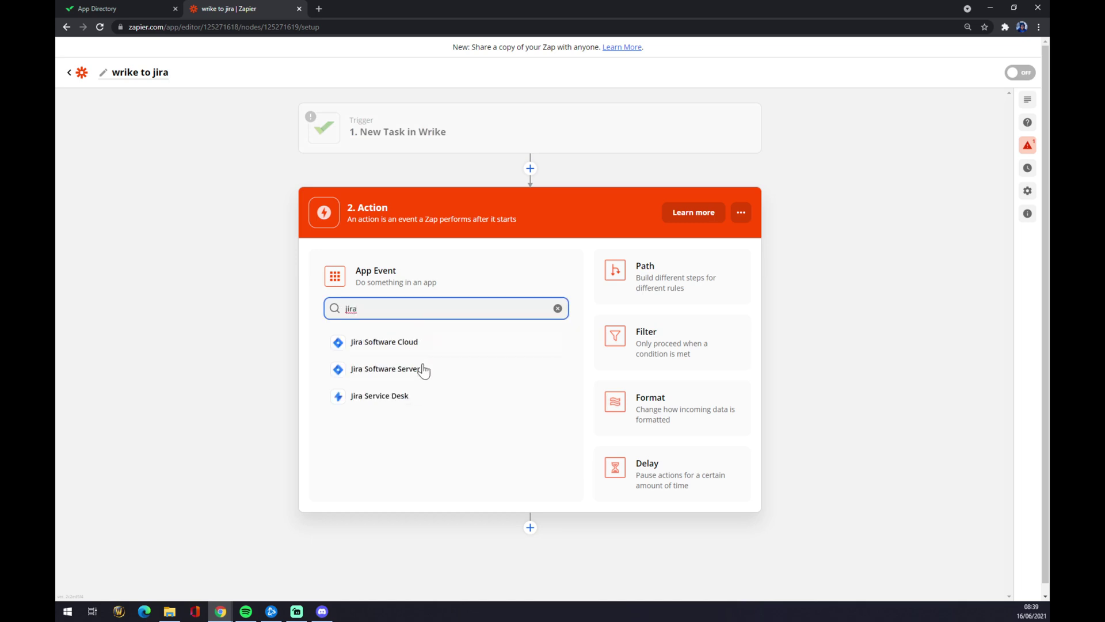
{"action": "left_click", "coordinate": [441, 401]}
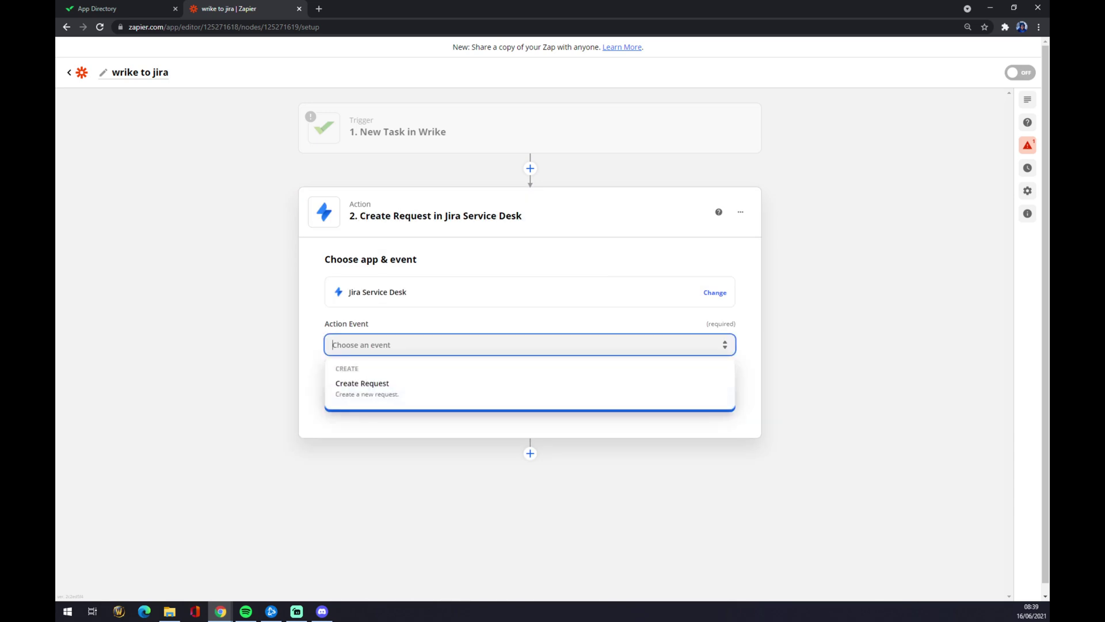
{"action": "left_click", "coordinate": [407, 291]}
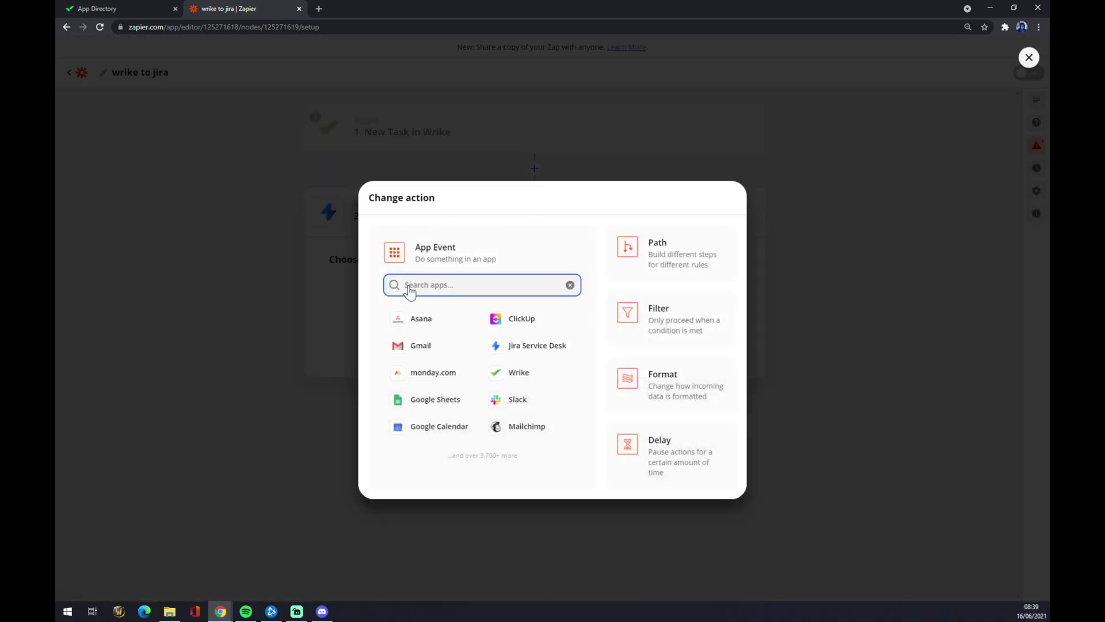
Choose Jira Software Cloud with Update Issue as the action event.
{"action": "type", "text": "jira"}
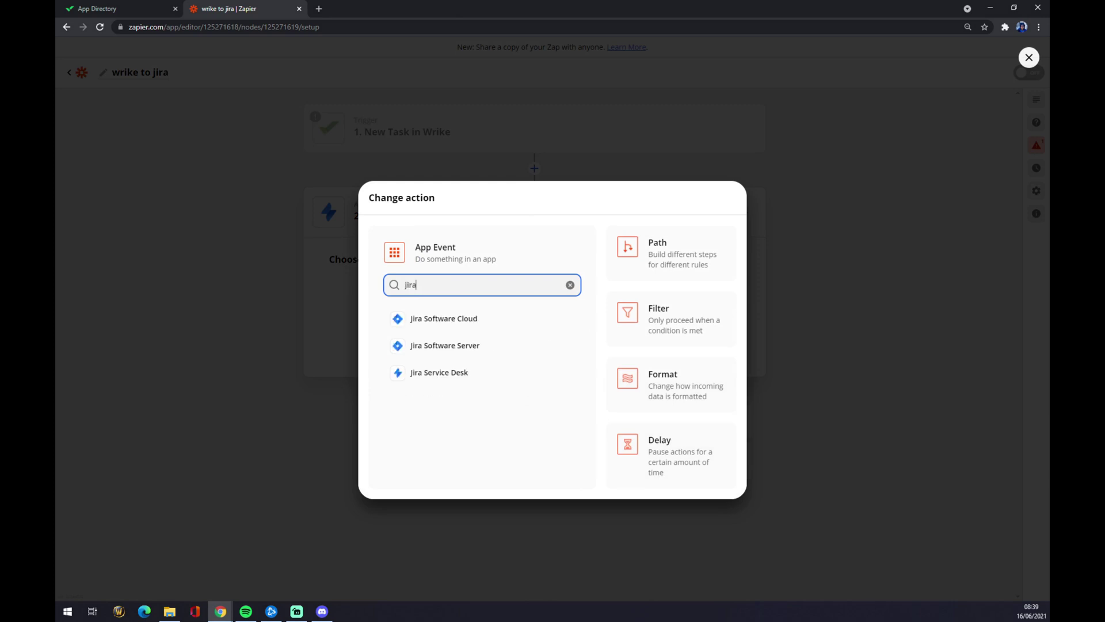
{"action": "left_click", "coordinate": [449, 324]}
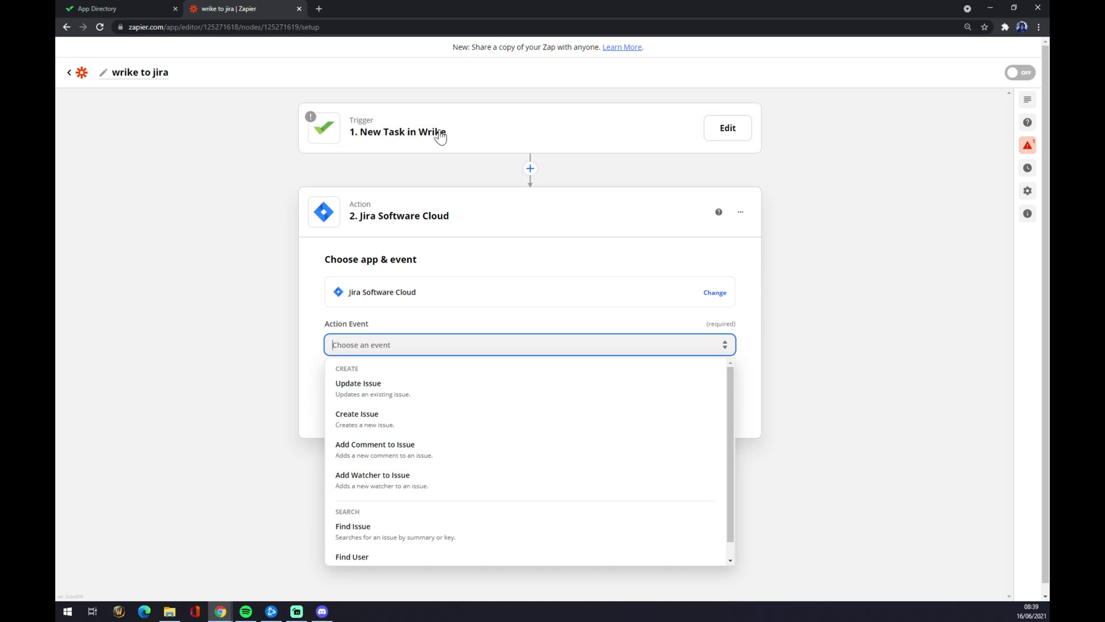
{"action": "left_click", "coordinate": [413, 403]}
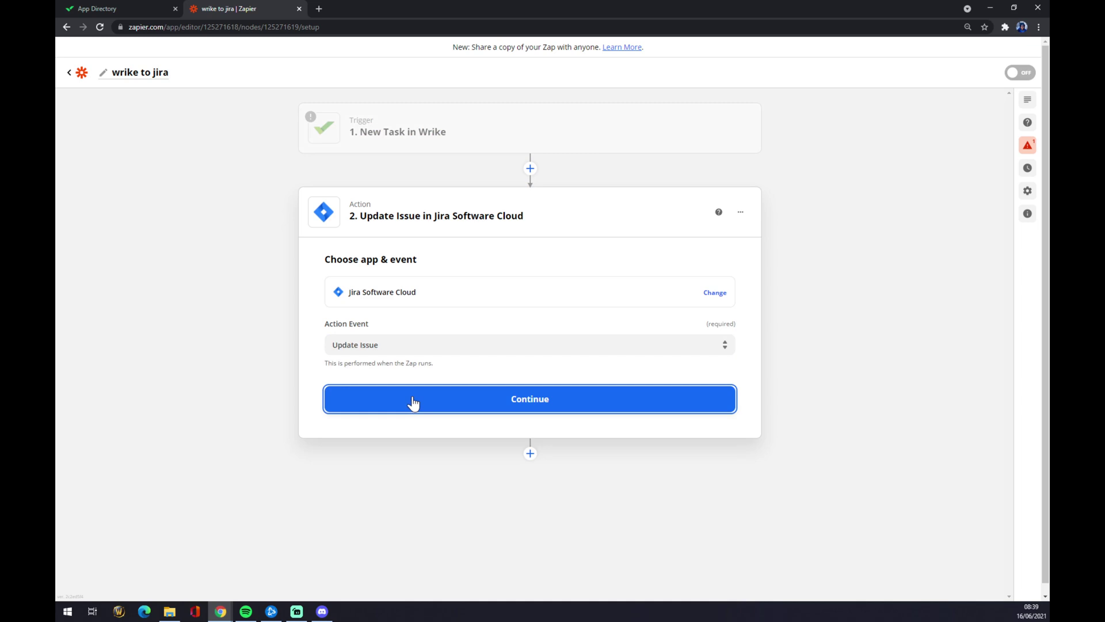
{"action": "left_click", "coordinate": [414, 403]}
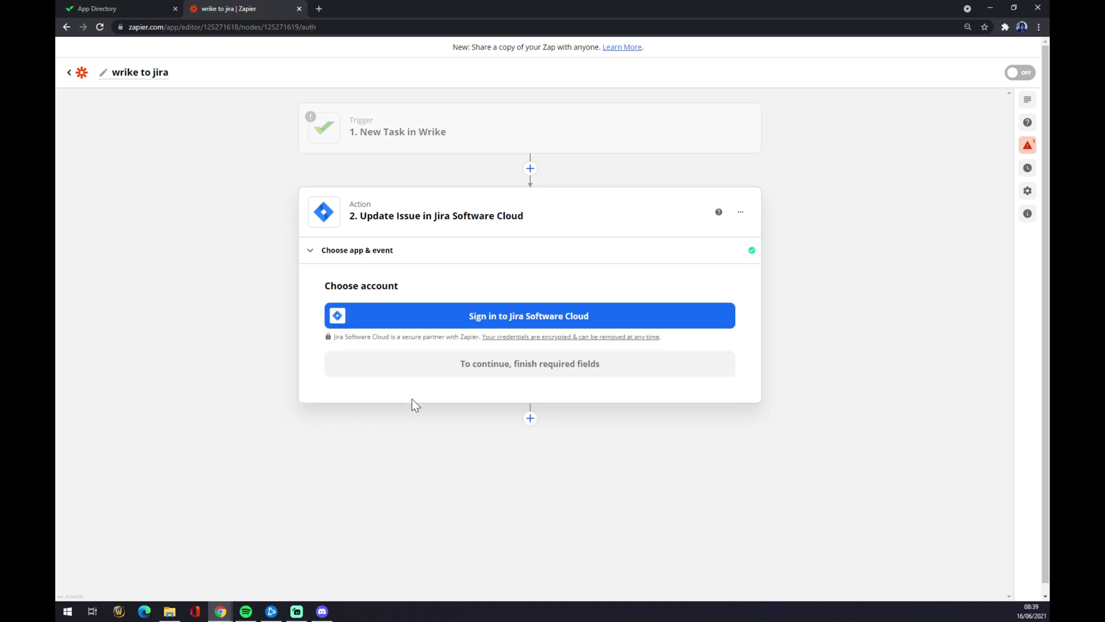